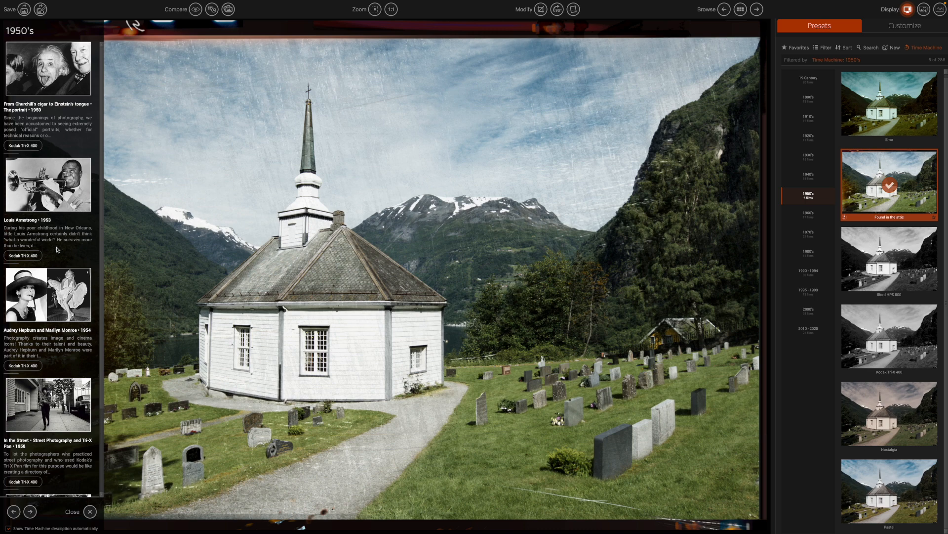
Step the Time Machine back through the 1940s and 1930s to the 1920s and open Atget's 1926 Bon Marché story.
scroll(58, 249, down, 3)
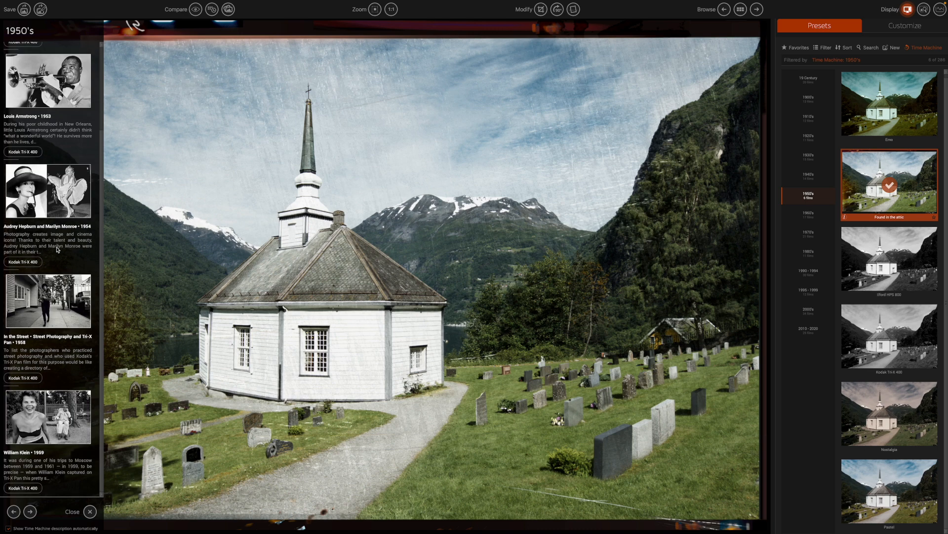
scroll(57, 249, up, 2)
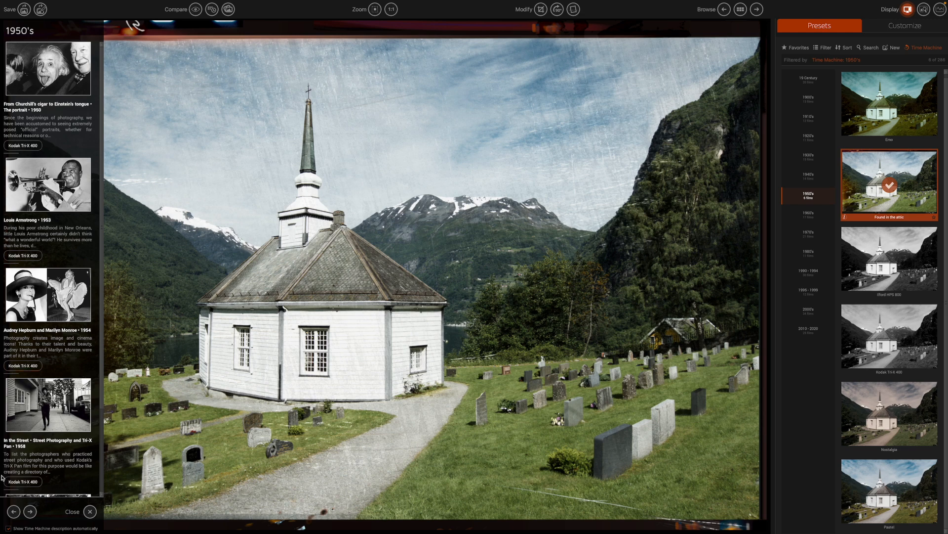
click(14, 511)
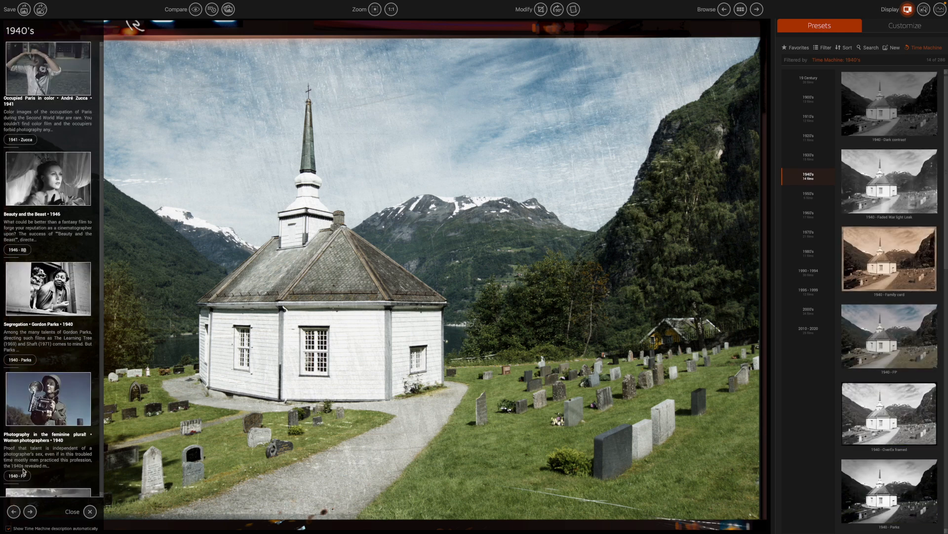
click(14, 513)
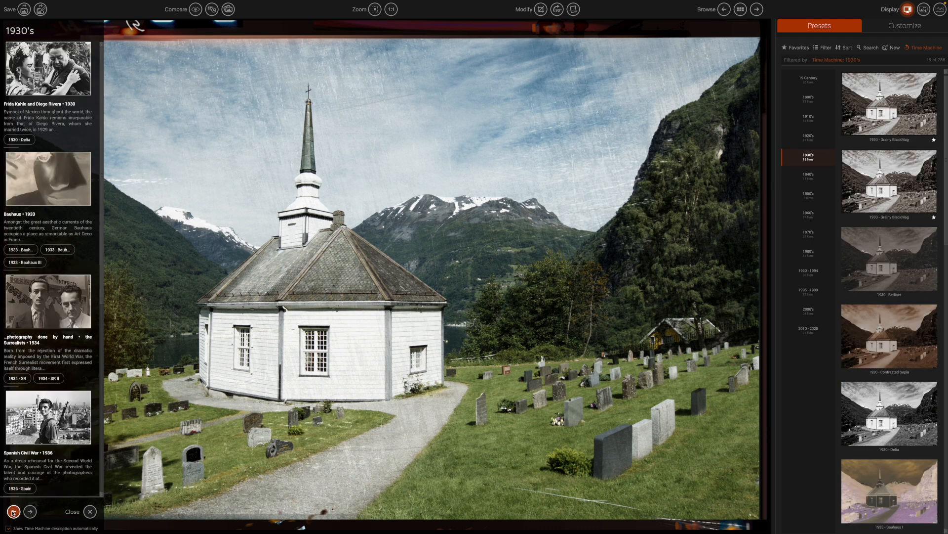
scroll(48, 267, down, 5)
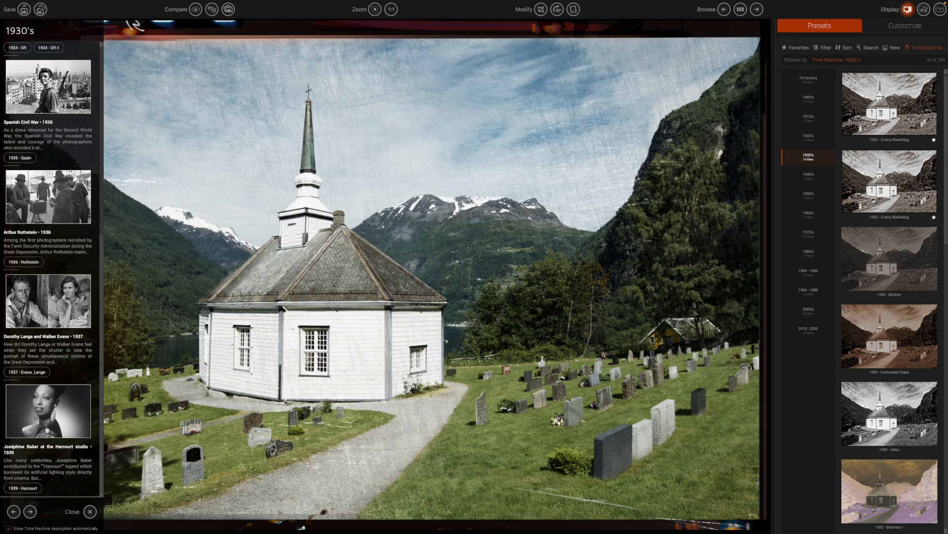
scroll(48, 266, up, 5)
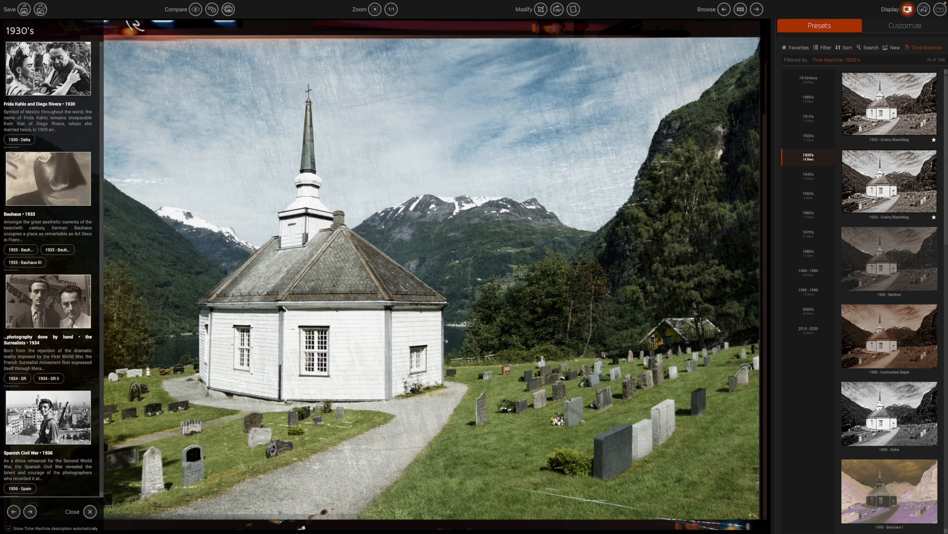
click(15, 512)
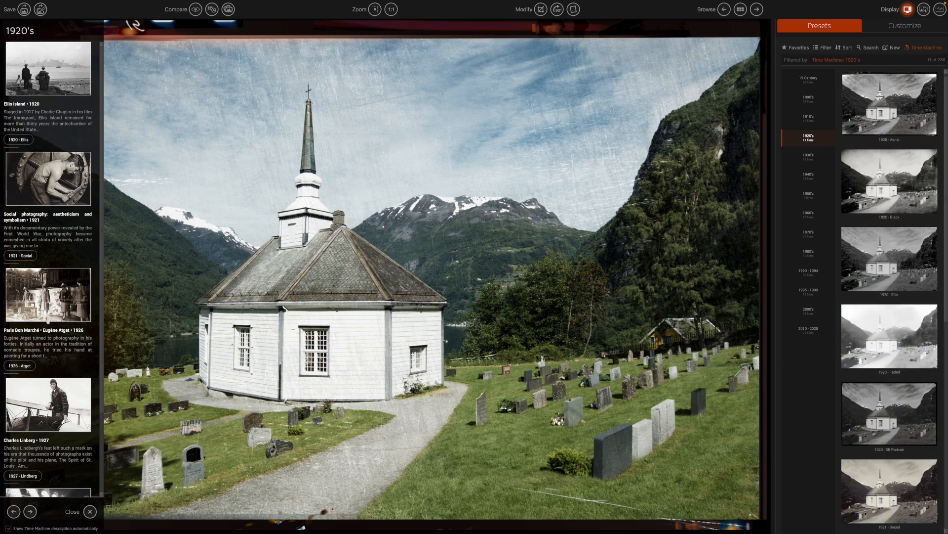
click(48, 319)
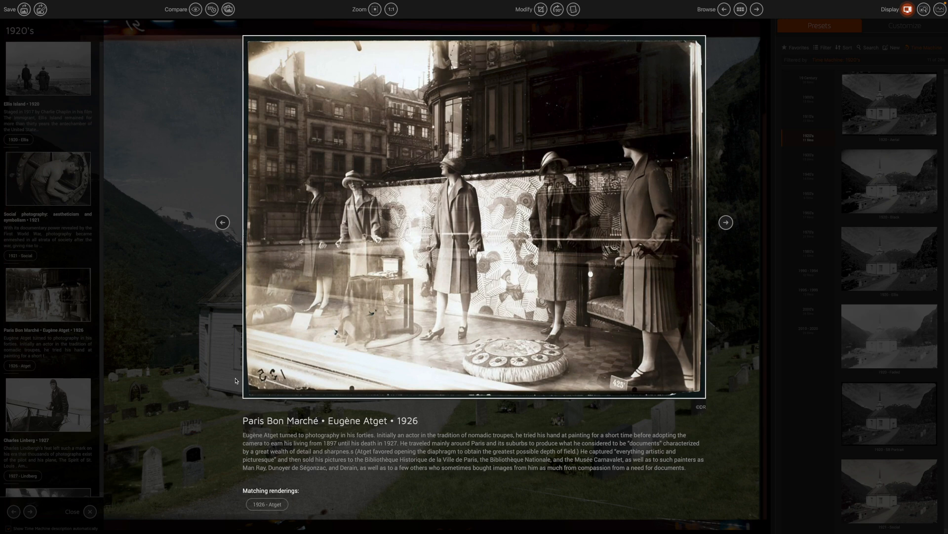
Apply the 1926 - Atget rendering, then switch to 1921 - Social from the Social photography story.
click(275, 505)
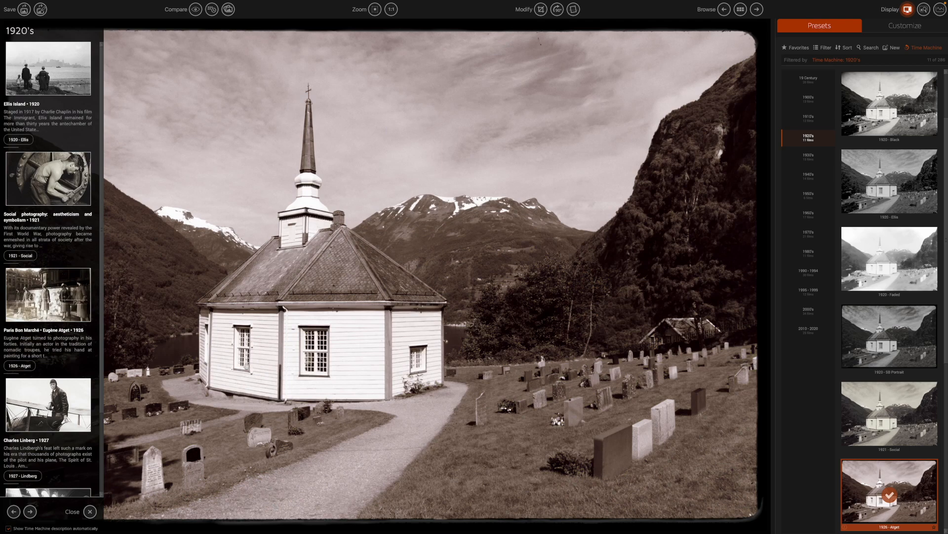
click(62, 192)
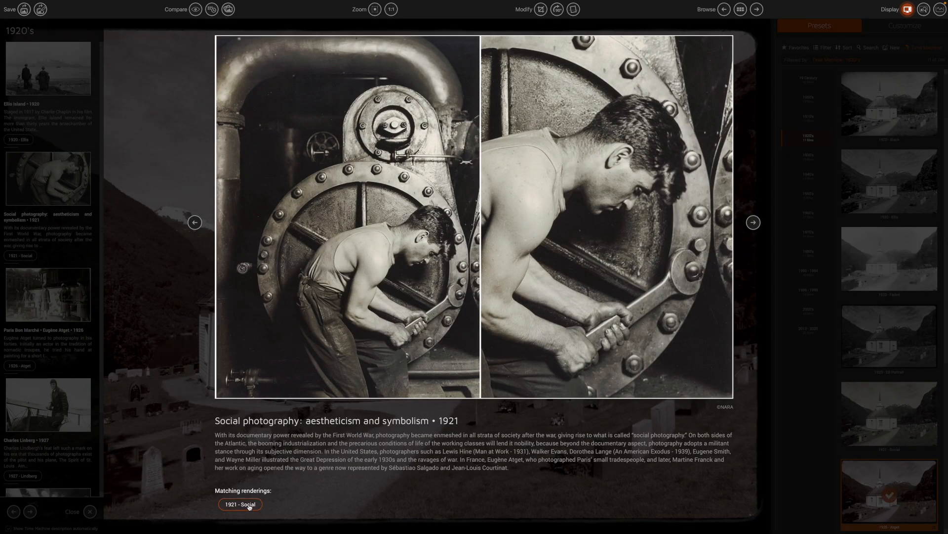
click(241, 504)
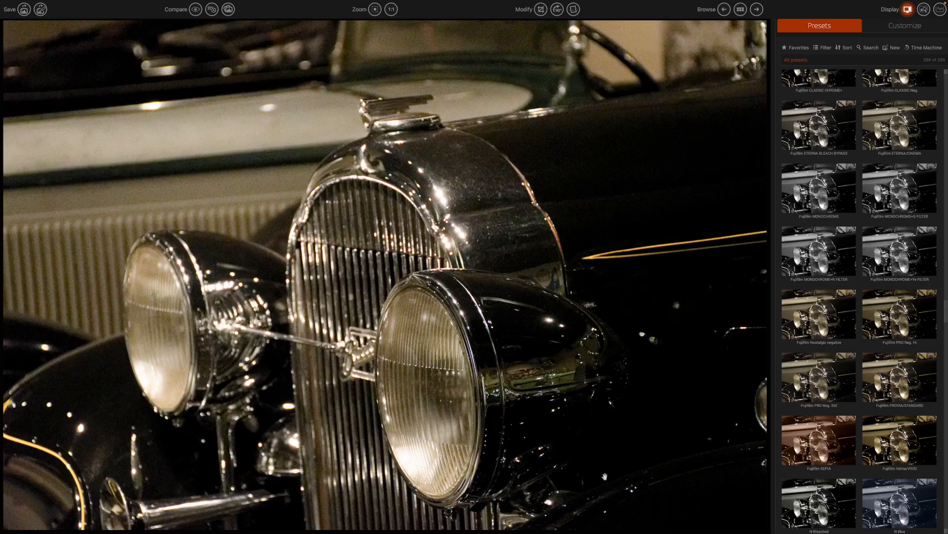
Filter the preset list to Black & White and Time Machine presets, excluding Designer presets.
click(827, 49)
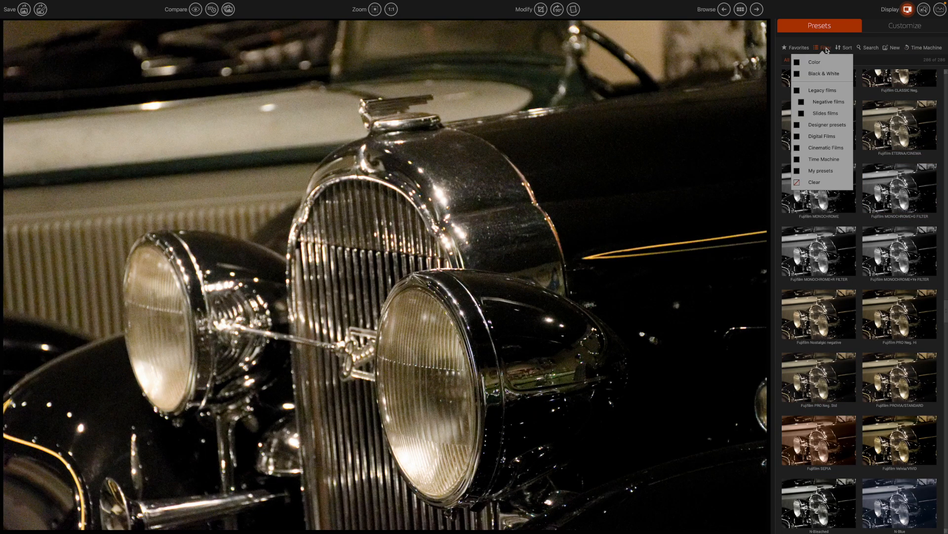
click(824, 75)
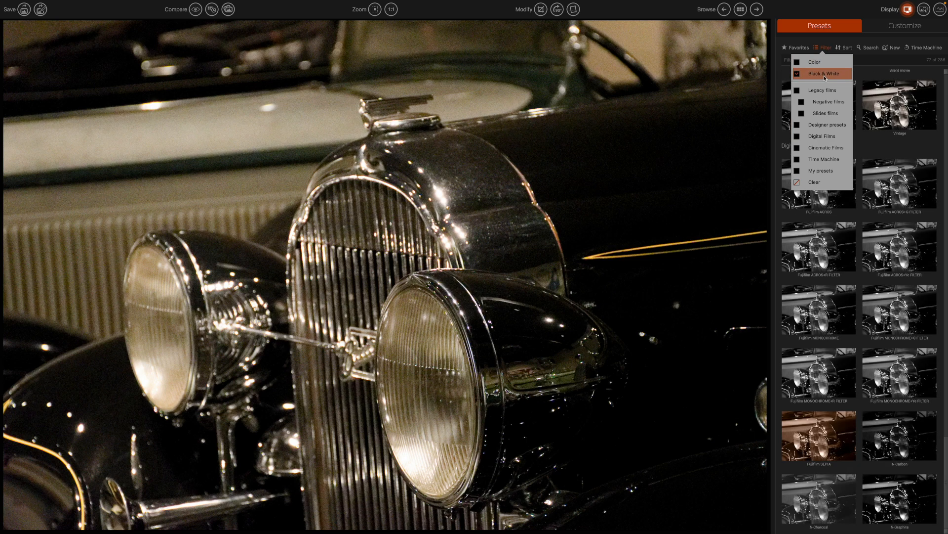
click(822, 126)
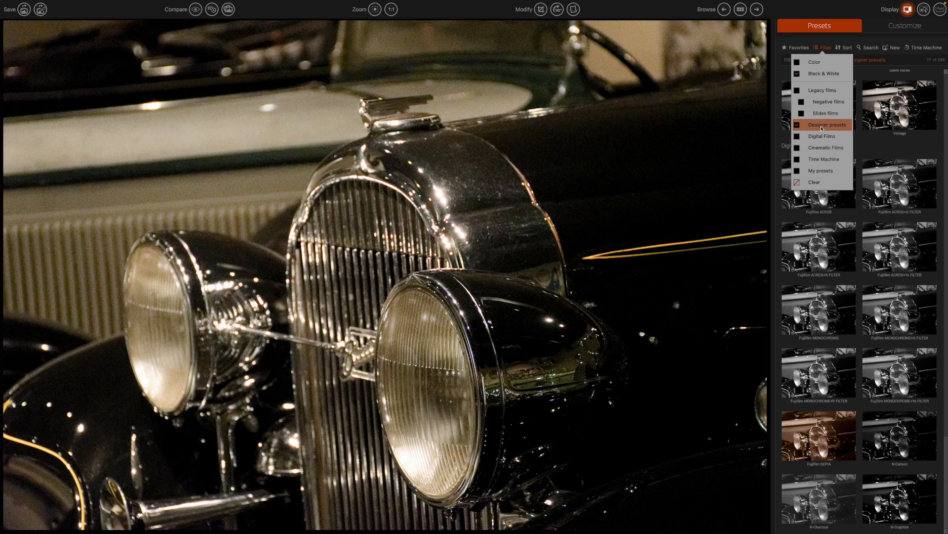
click(800, 161)
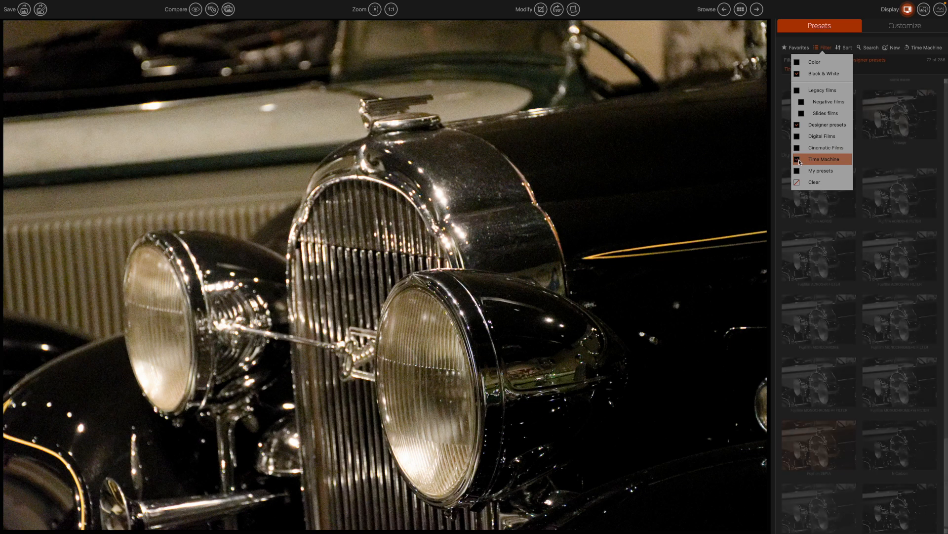
click(797, 126)
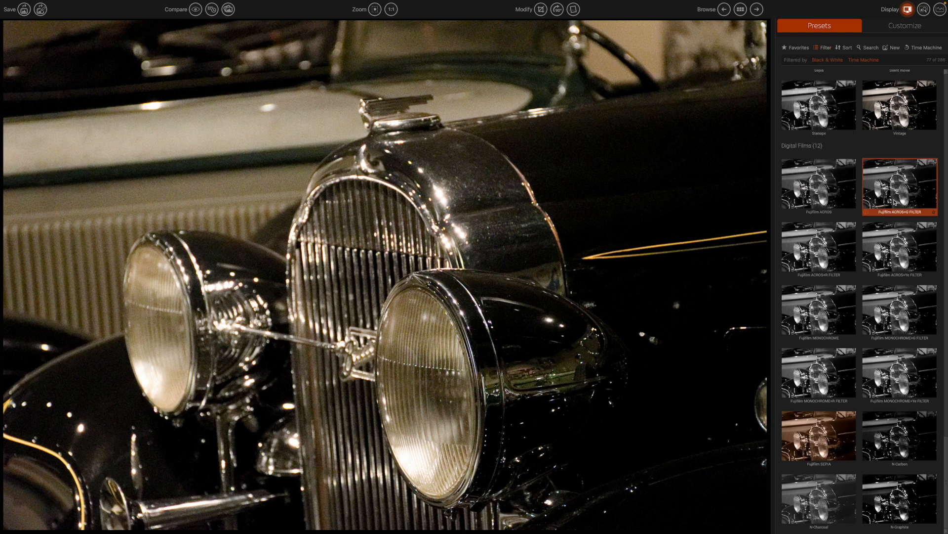
Apply the Fujifilm ACROS+G FILTER rendering to the car photo.
click(895, 202)
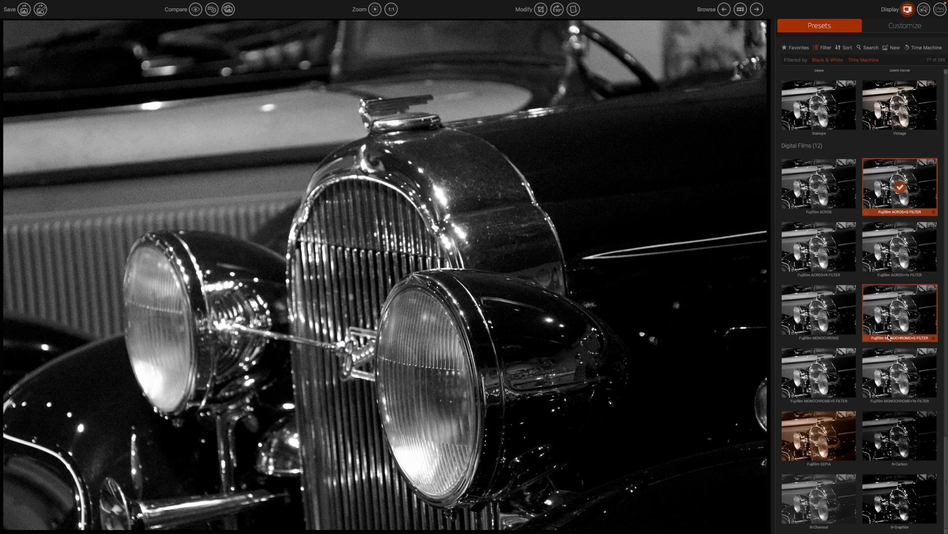
scroll(889, 337, up, 3)
scroll(889, 337, up, 2)
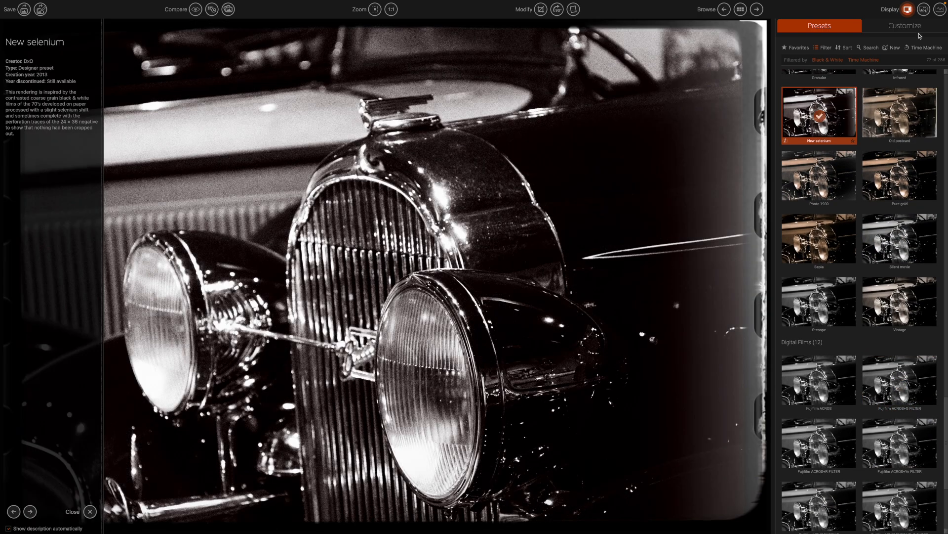
click(915, 29)
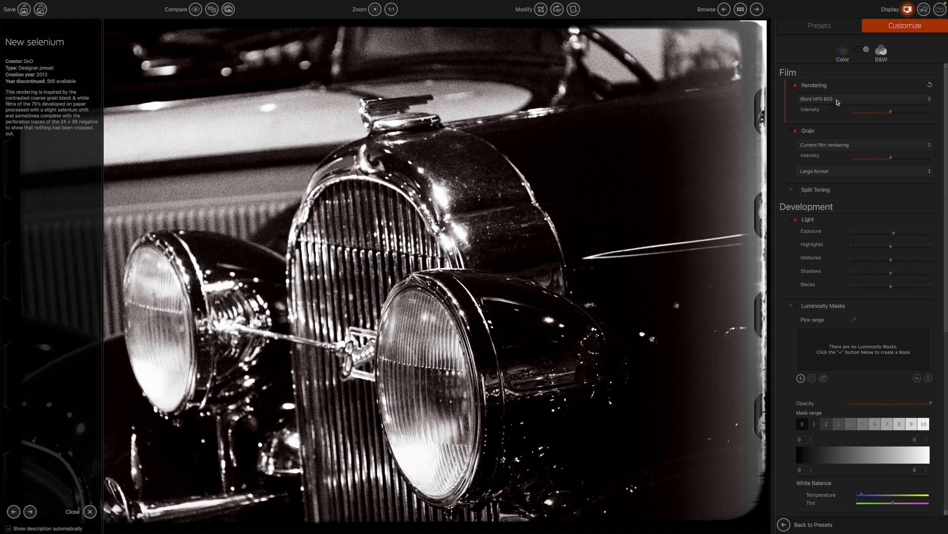
Set the film rendering to Kodak HIE (High Speed Infrared) and list the black-and-white film grain options.
click(824, 100)
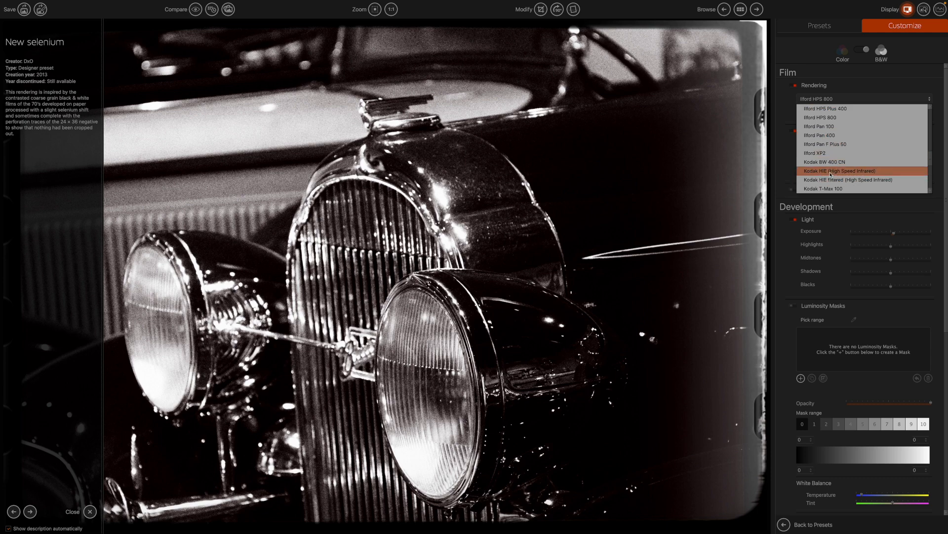
click(831, 171)
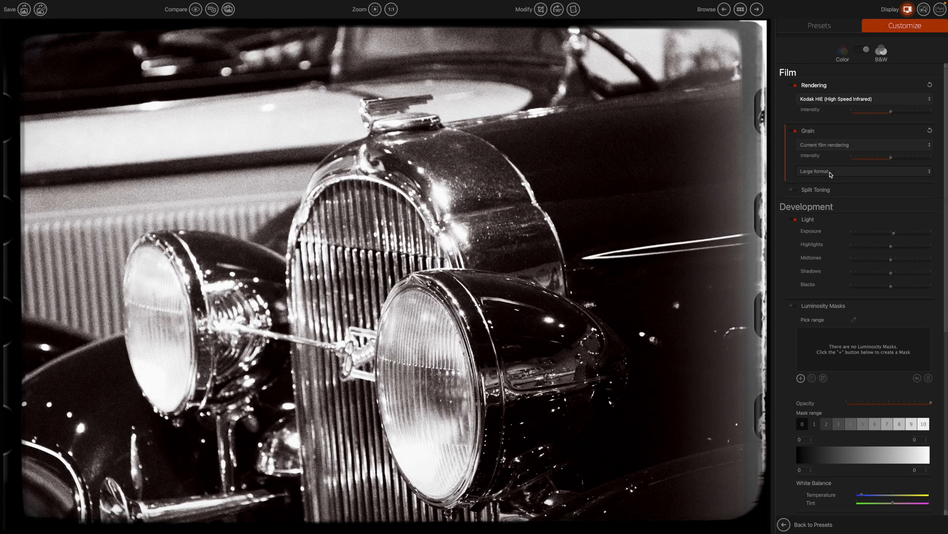
click(835, 99)
click(824, 103)
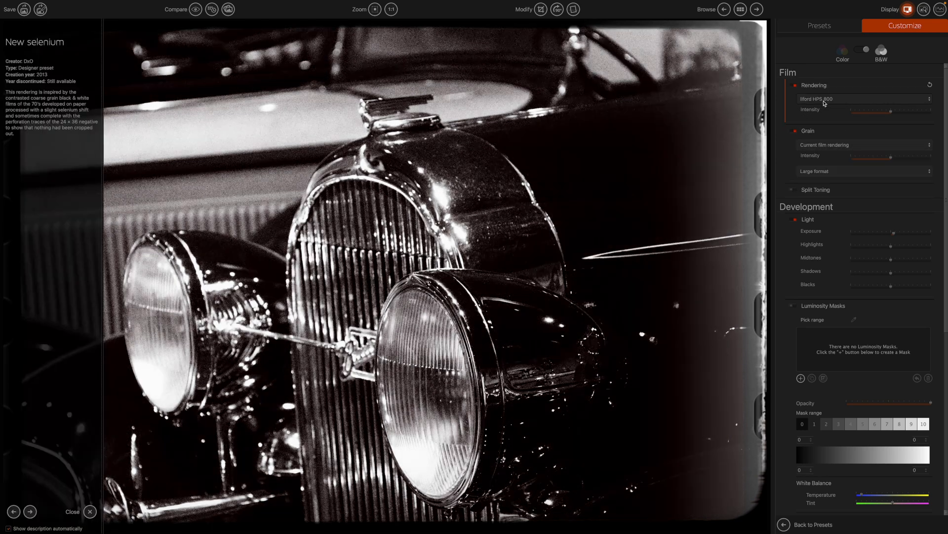
click(824, 102)
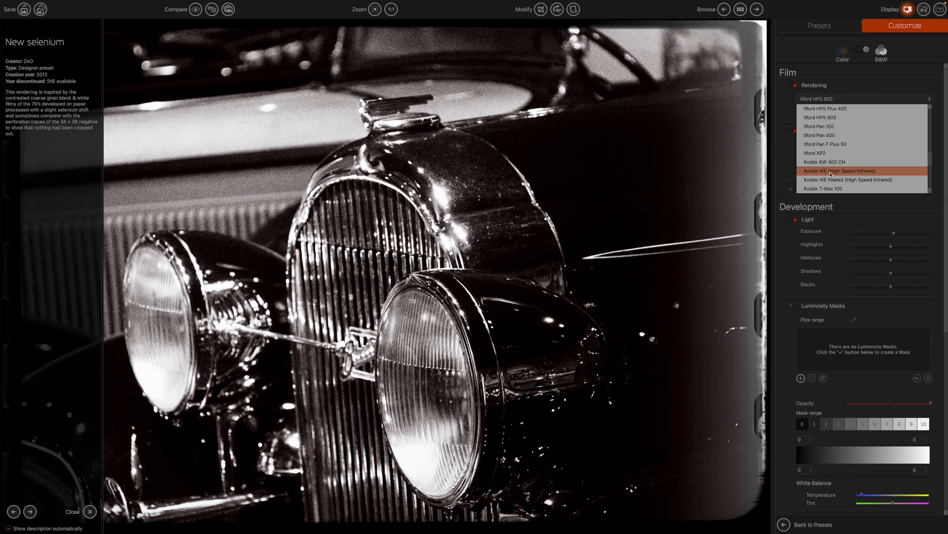
click(831, 171)
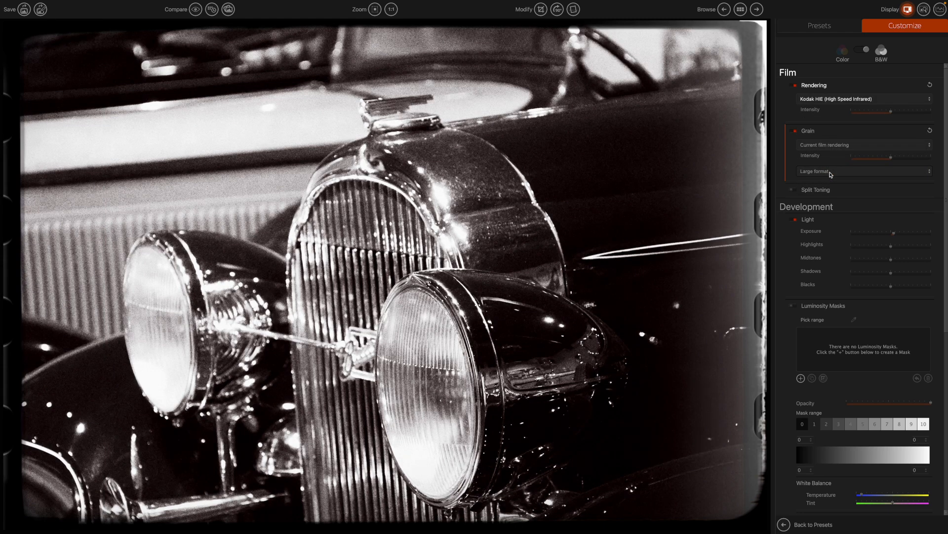
click(837, 146)
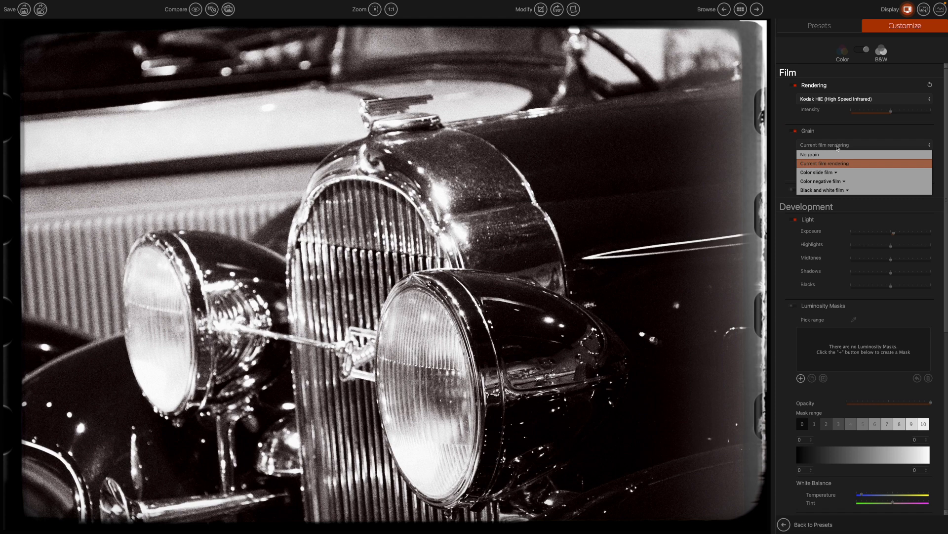
click(829, 191)
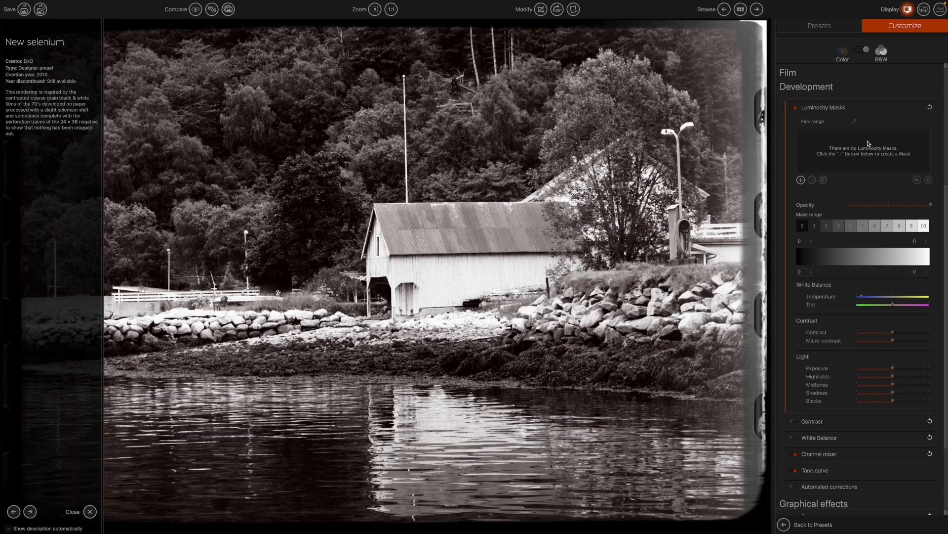
Add a luminosity mask on the brightest tones and lower its exposure to -57.
click(795, 109)
click(800, 179)
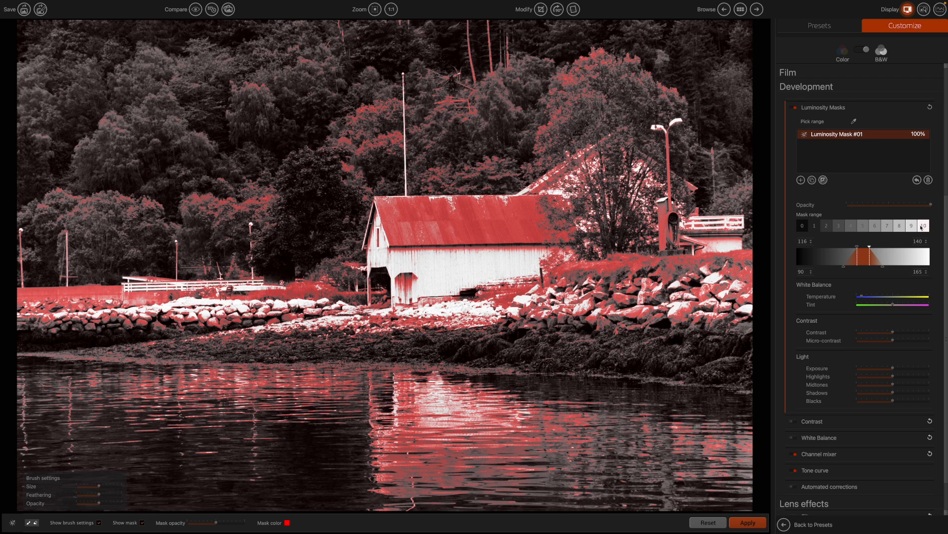
click(922, 226)
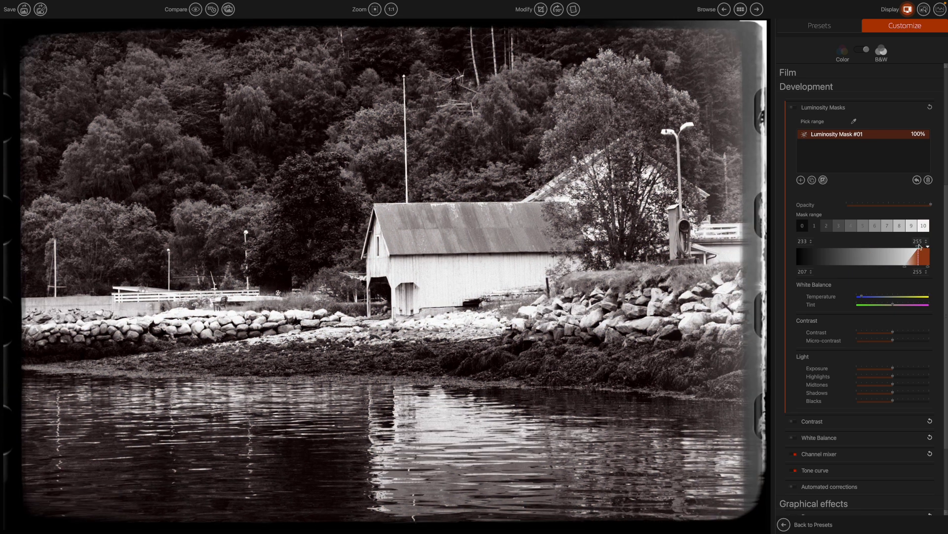
drag(894, 371, 878, 371)
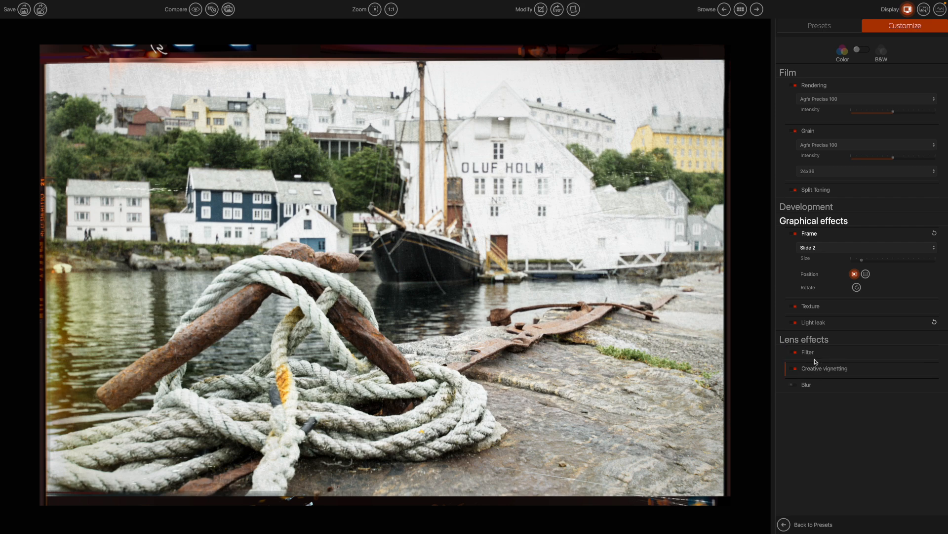
Apply the Warm tone filter from the Lens effects Filter settings.
click(814, 354)
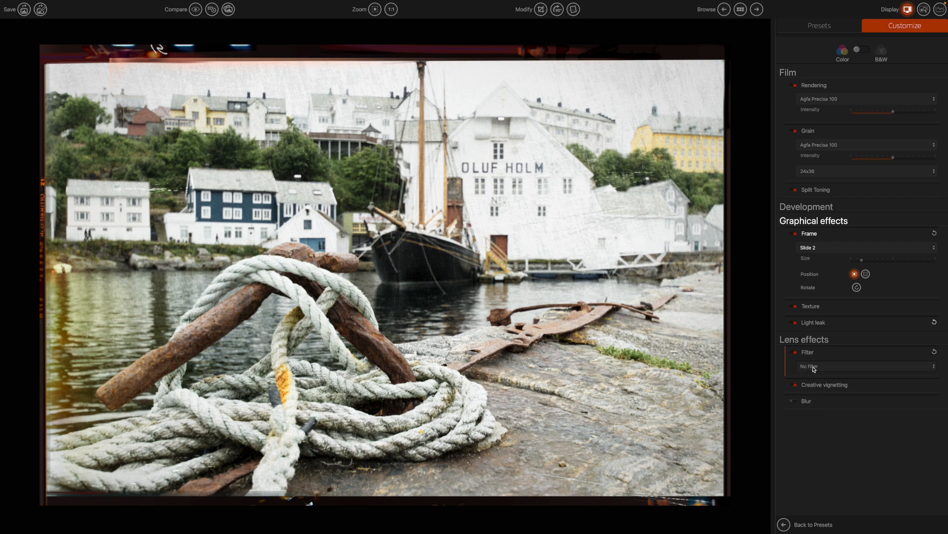
click(814, 368)
click(815, 372)
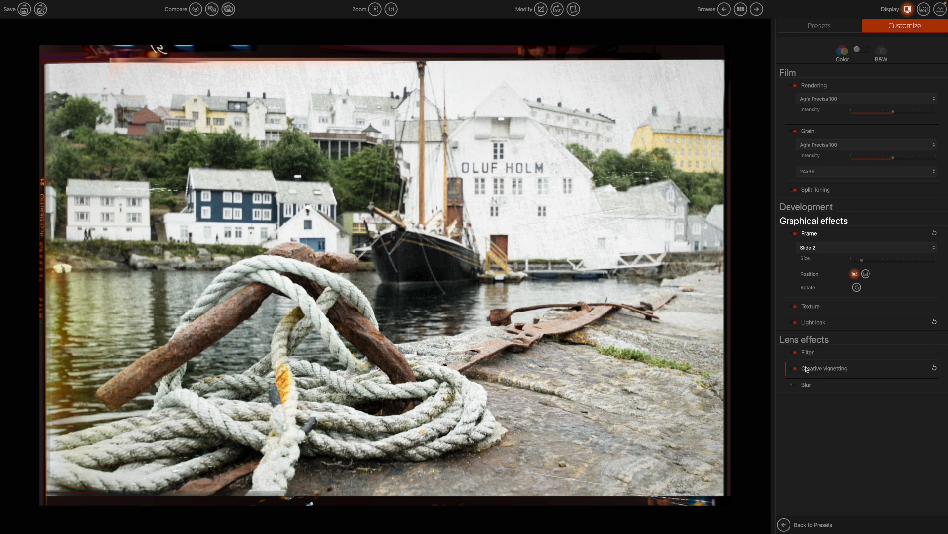
click(809, 353)
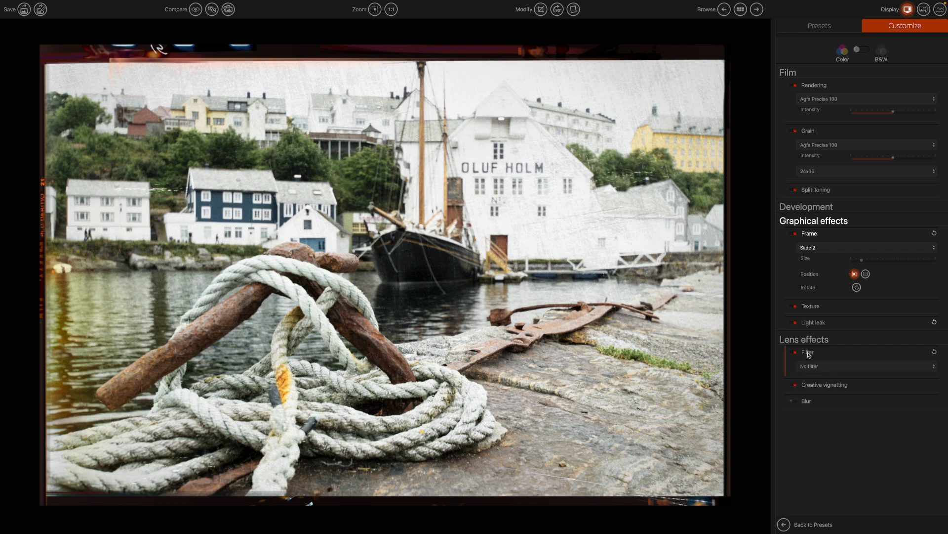
click(813, 368)
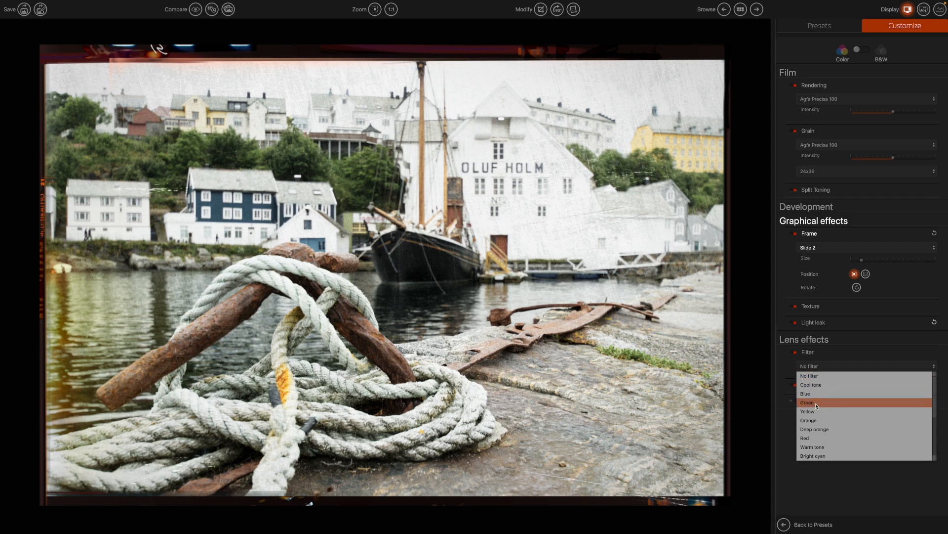
click(816, 448)
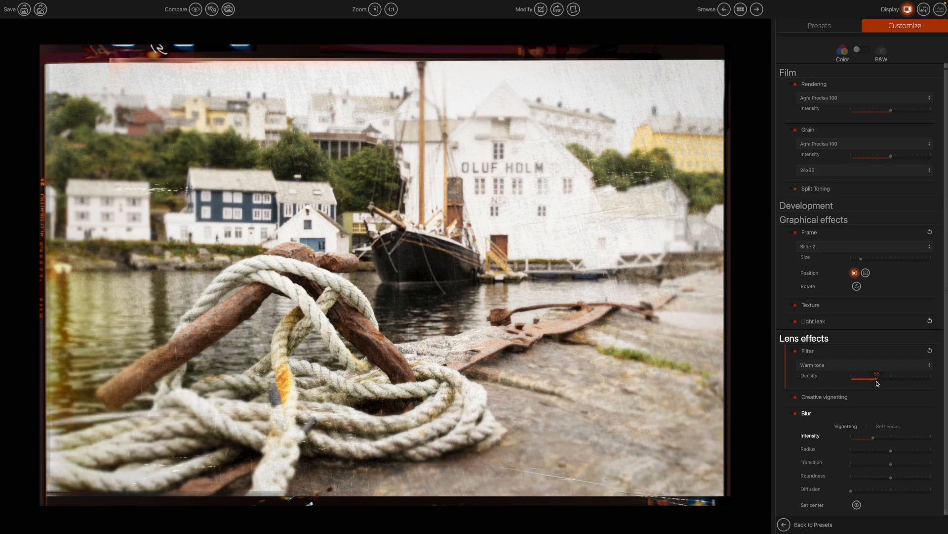
Add a strong dark creative vignette by dragging Intensity to about -67.
click(813, 399)
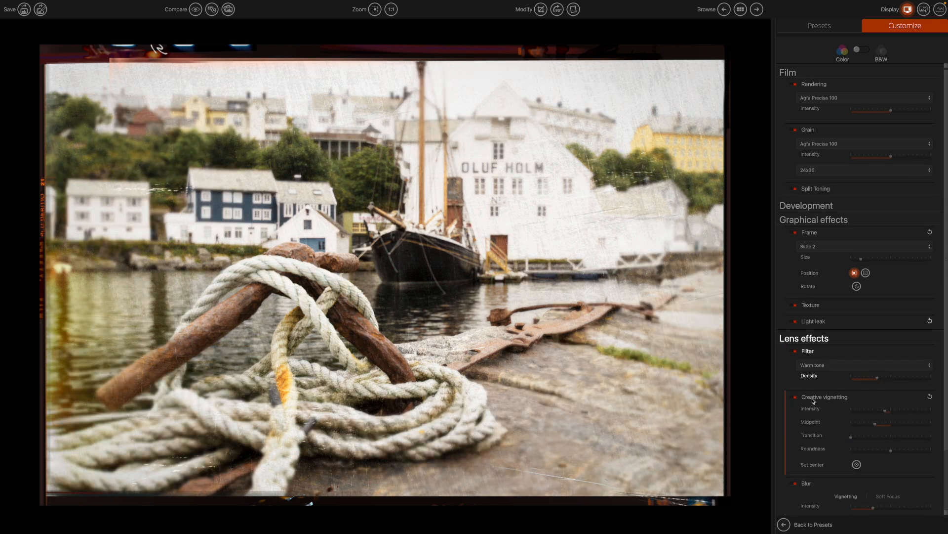
scroll(815, 401, down, 3)
drag(886, 343, 865, 345)
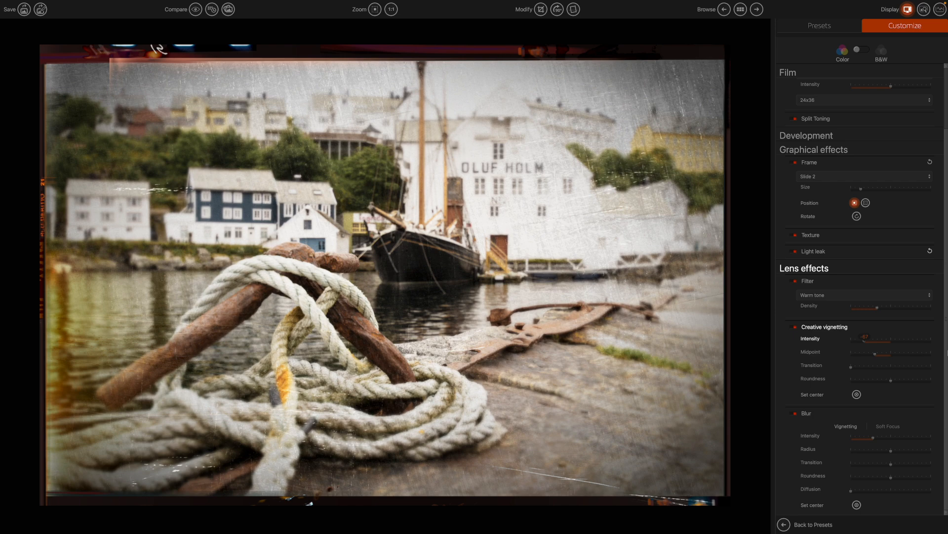
click(885, 342)
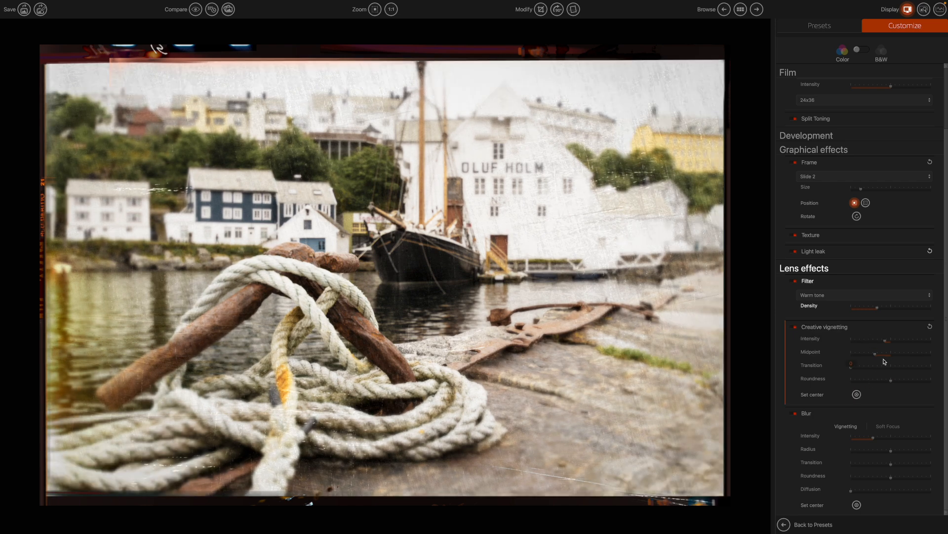
drag(886, 342, 865, 344)
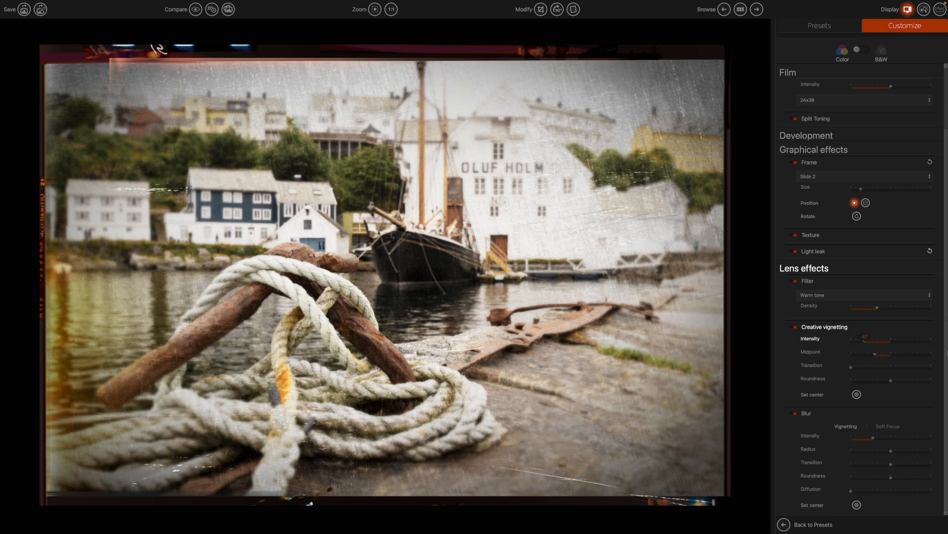
Save the current settings as a new preset named 'RL vintage c'.
click(41, 9)
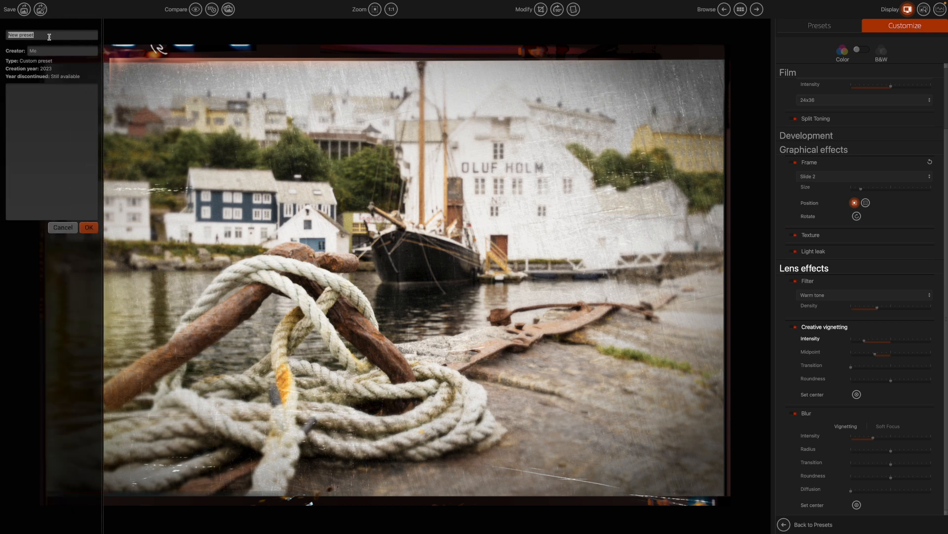
text(RL vintage col)
key(Return)
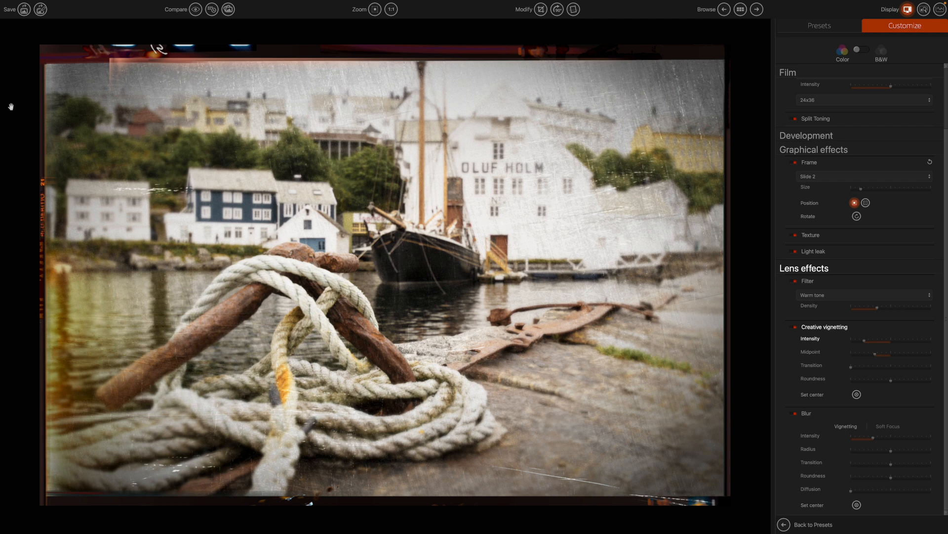